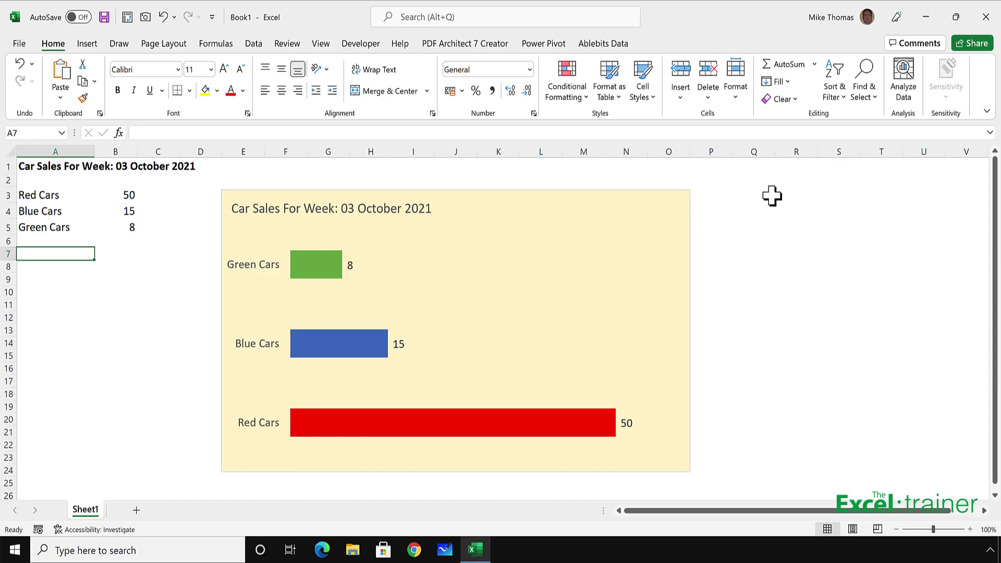
Replace the solid red, blue and green bar colours with a picture or texture fill
left_click(329, 274)
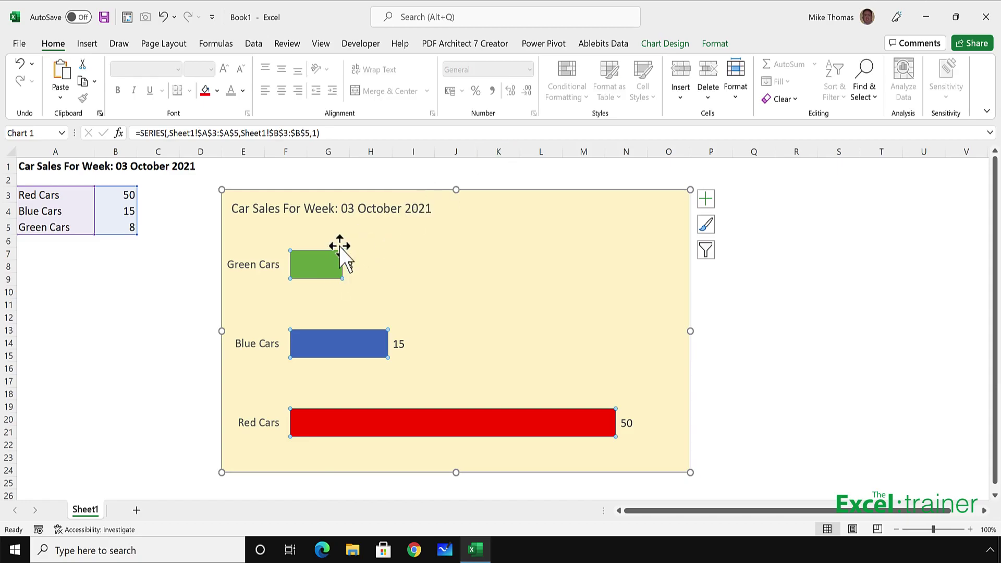
right_click(318, 268)
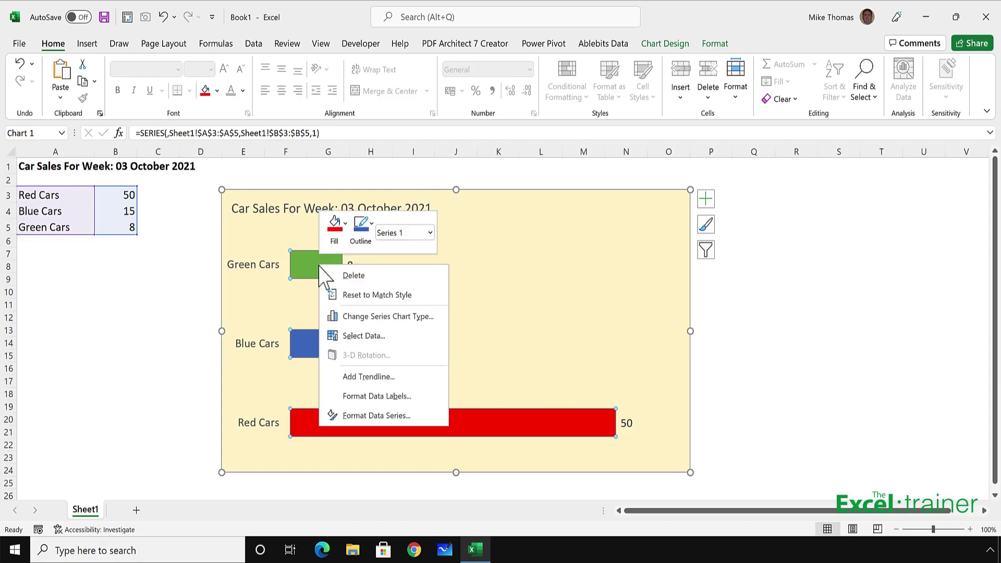
left_click(398, 416)
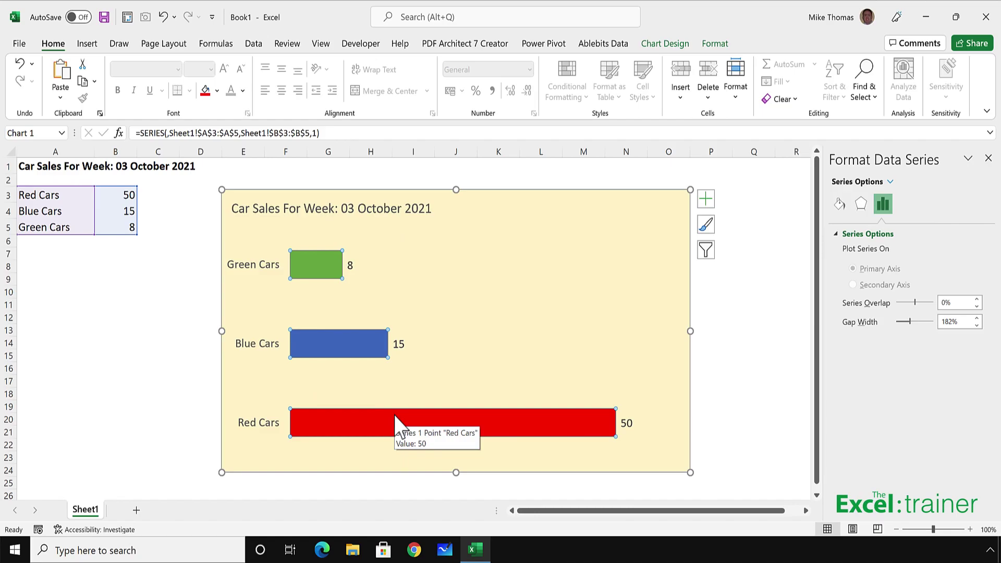
left_click(839, 204)
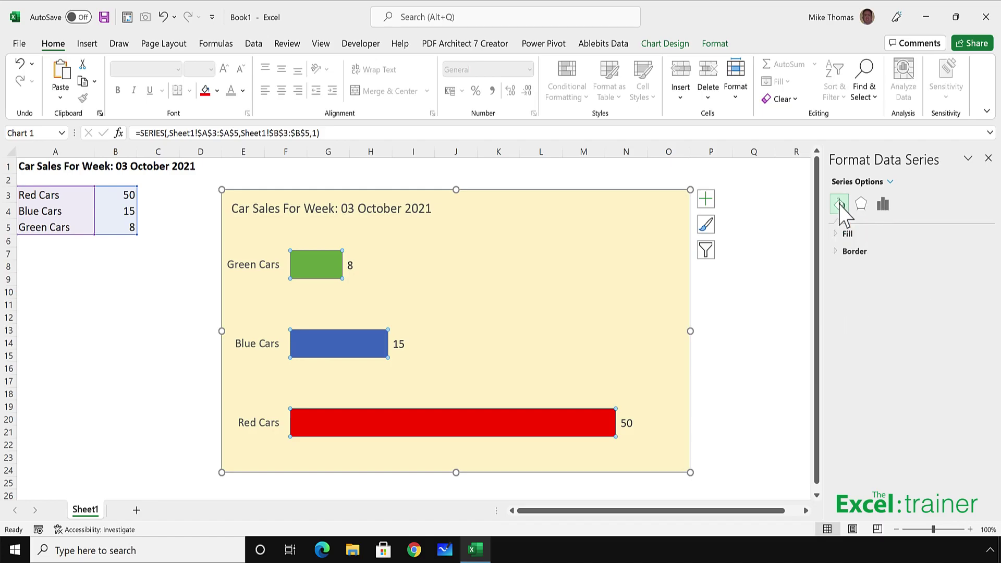
left_click(836, 234)
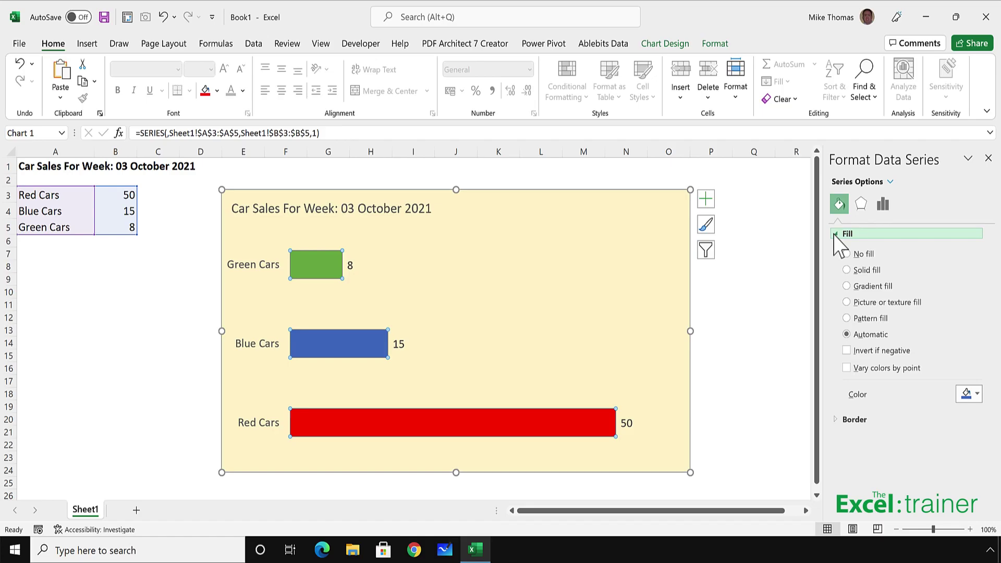
left_click(847, 303)
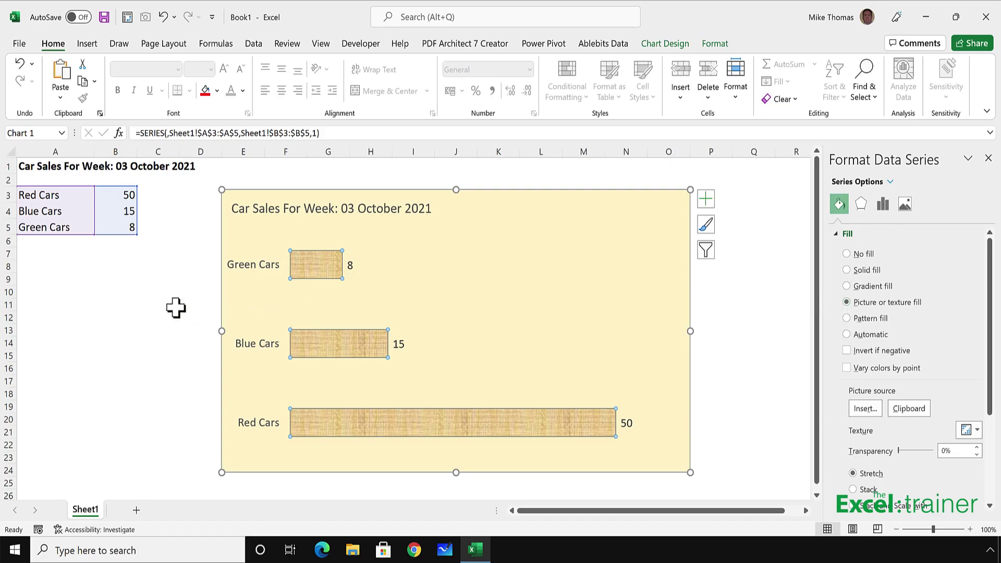
left_click(38, 269)
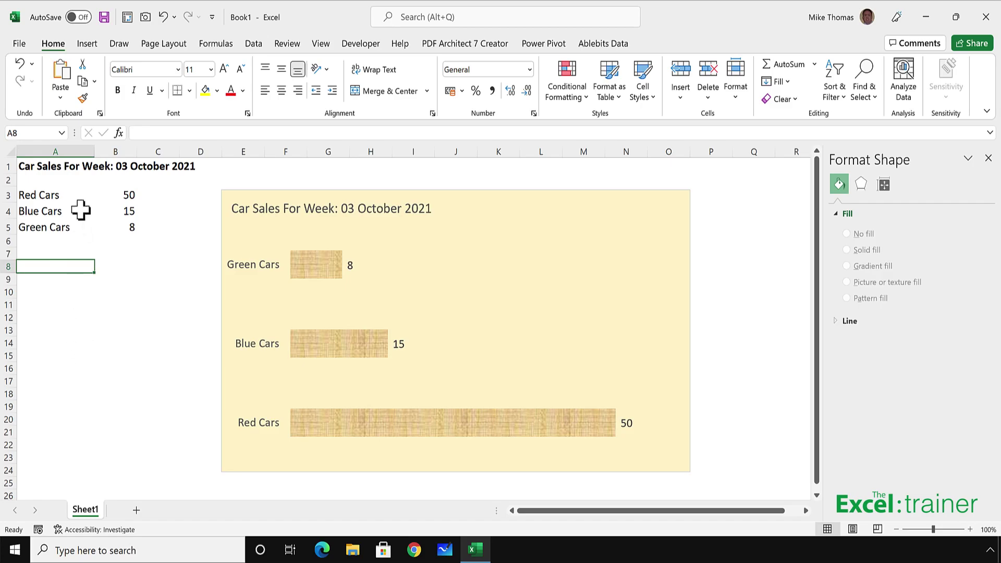
Open the Icons library from Insert > Illustrations
left_click(87, 46)
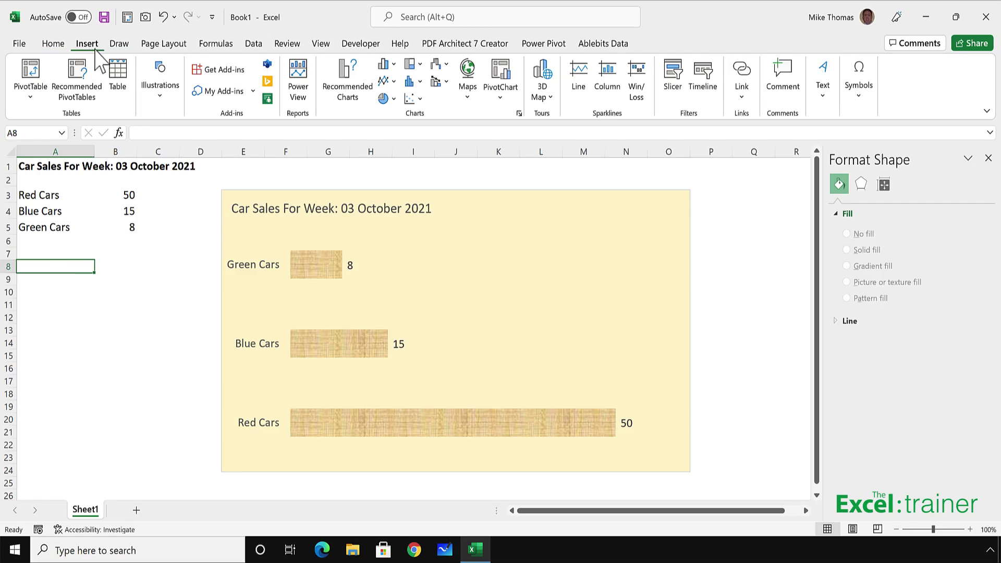
left_click(159, 93)
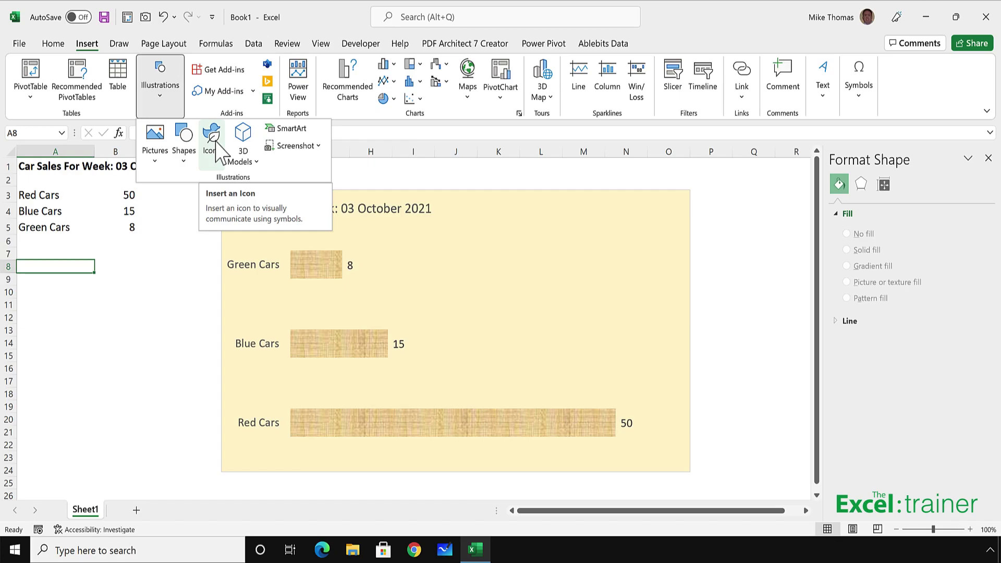
left_click(212, 141)
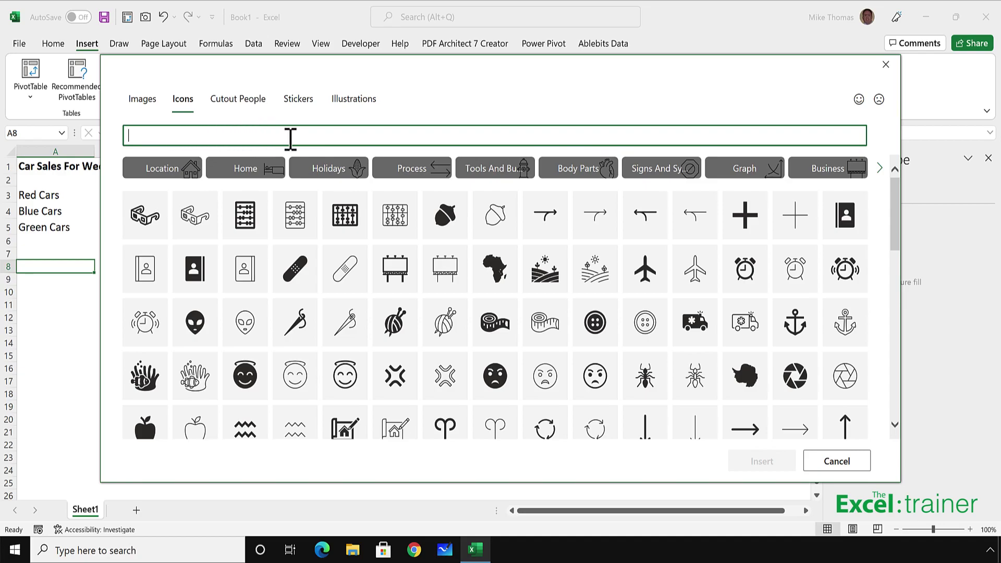
type("vehicl")
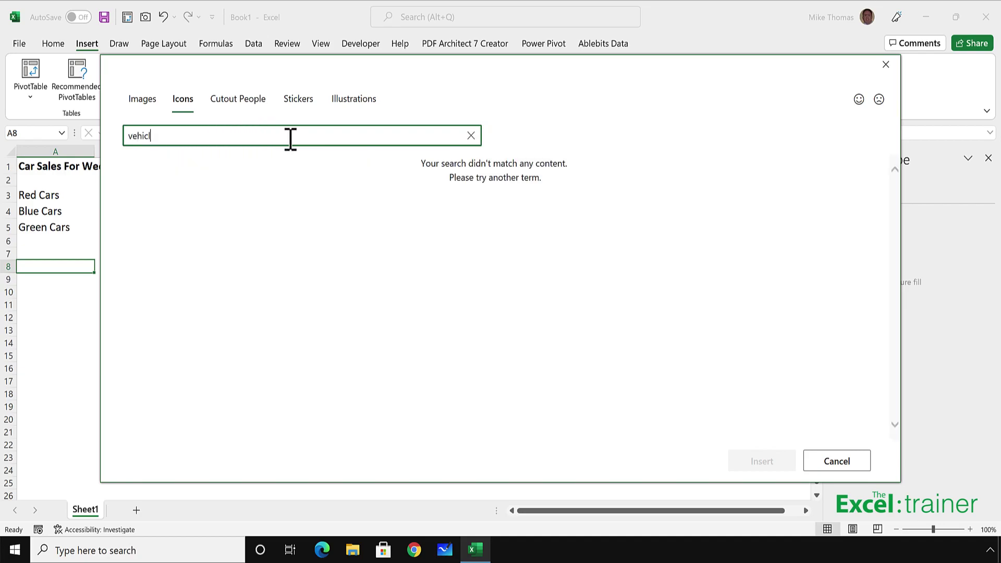
type("e")
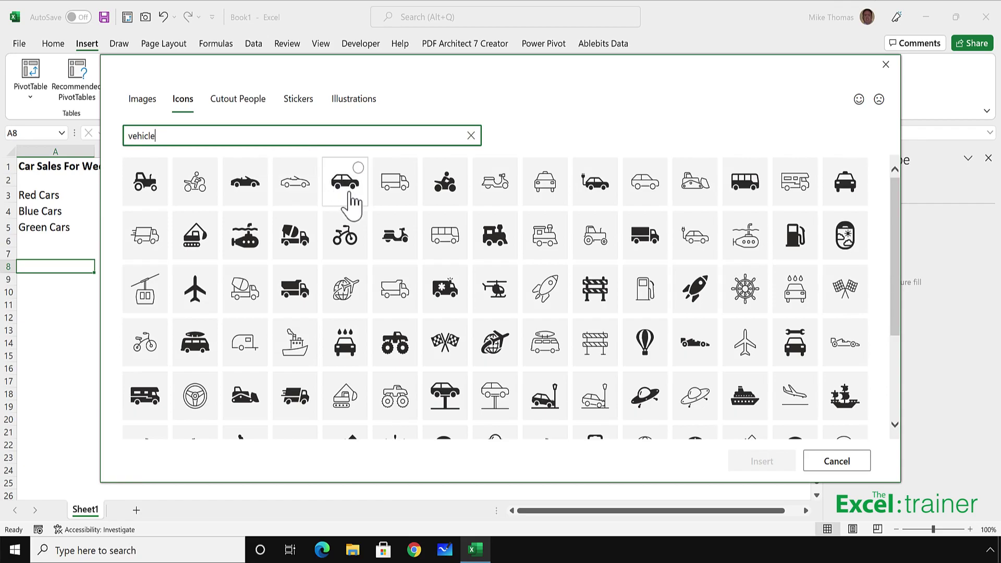
Insert the black car icon from the icon library onto the worksheet
left_click(349, 198)
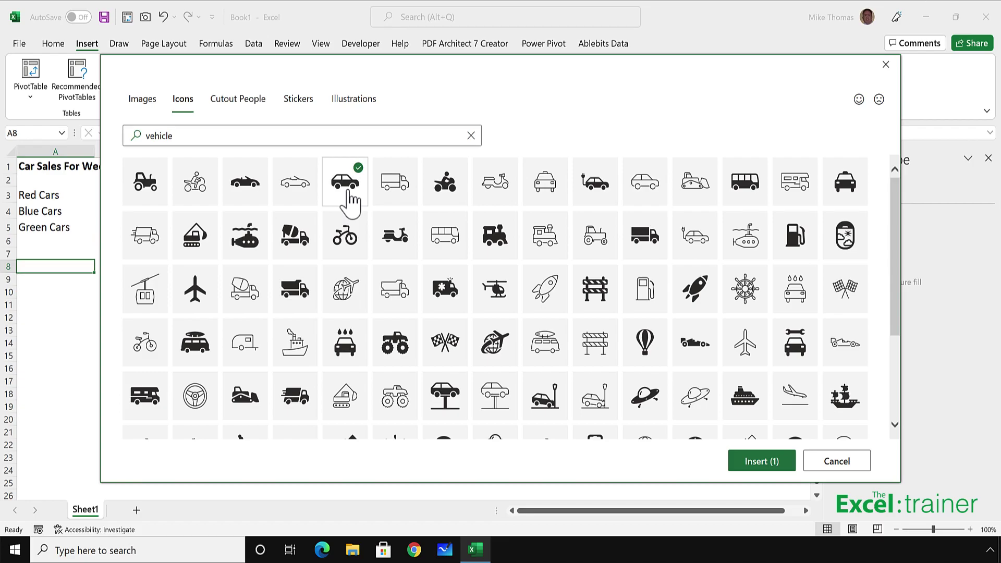
left_click(759, 462)
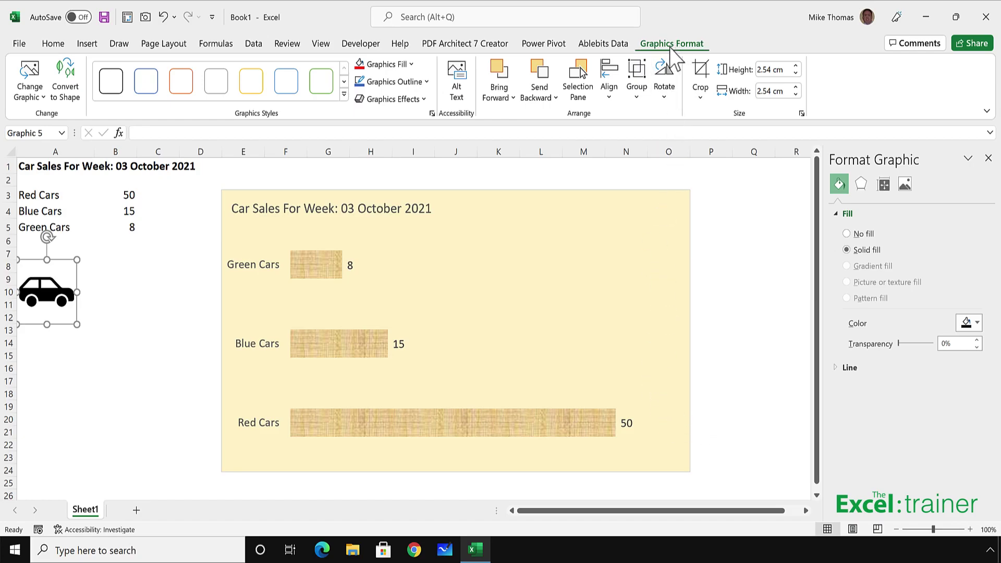
Colour the car icon with the green theme colour and flip it horizontally
left_click(412, 65)
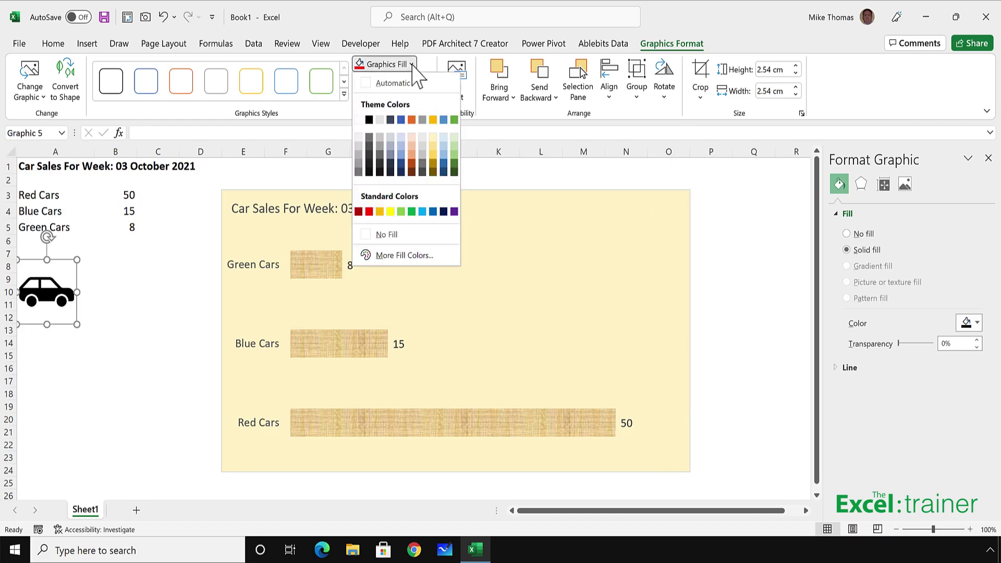
left_click(453, 121)
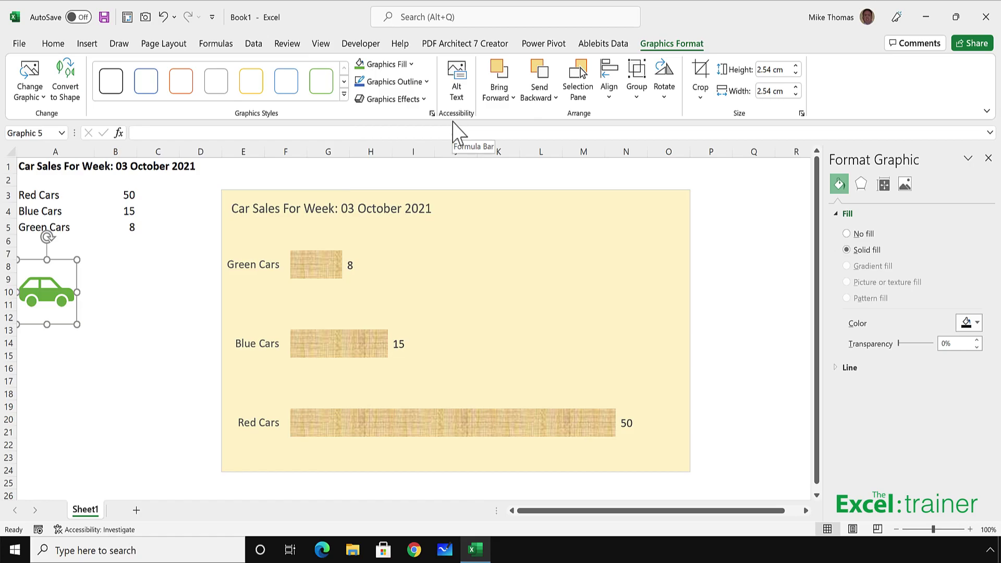
left_click(665, 98)
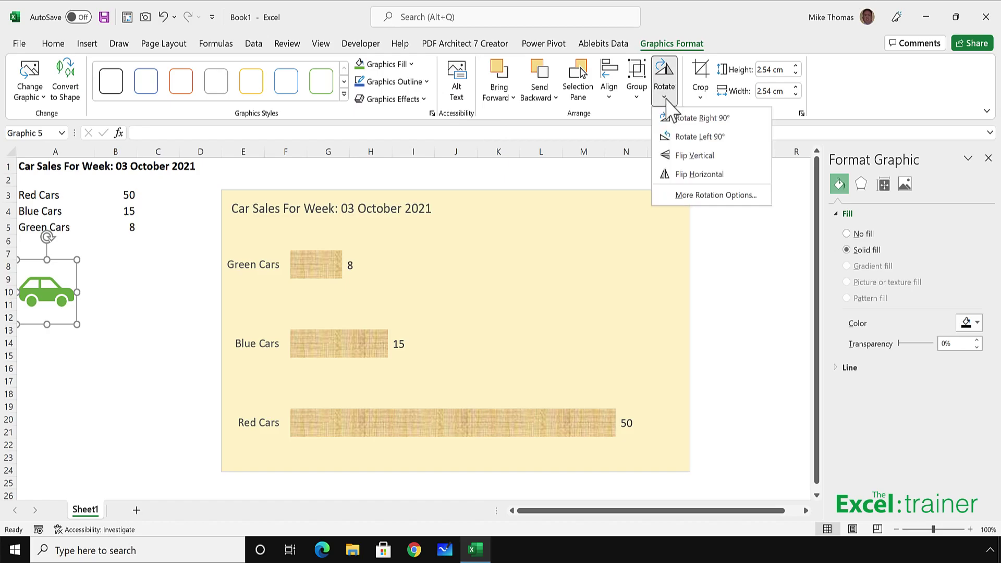
left_click(677, 175)
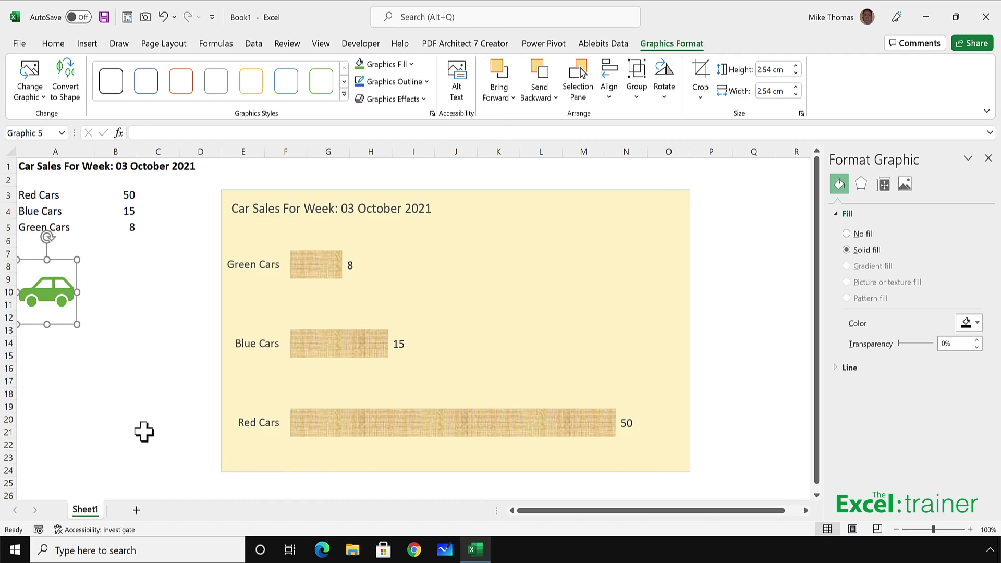
Paste the green car icon into the Green Cars bar as its fill
left_click(323, 286)
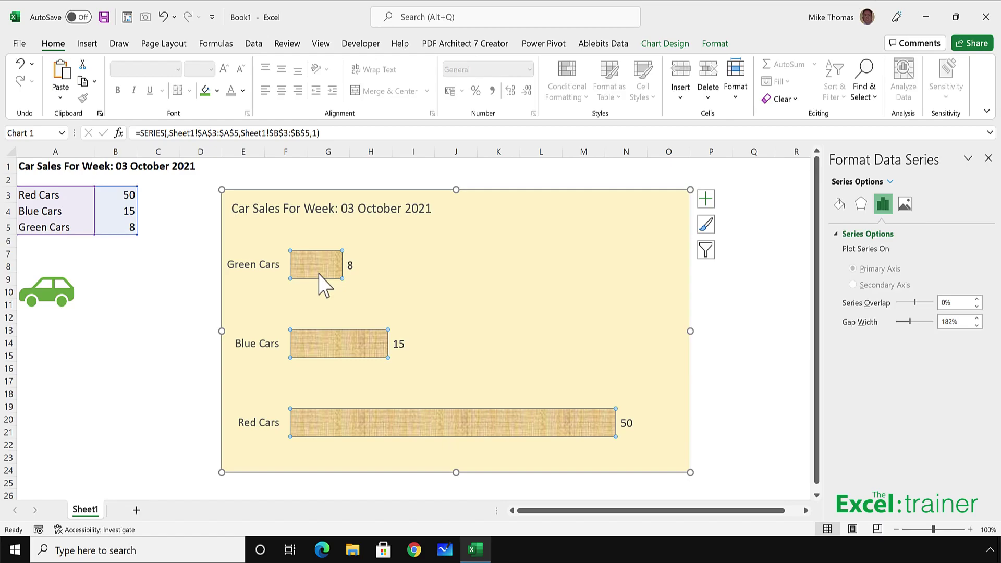
left_click(323, 285)
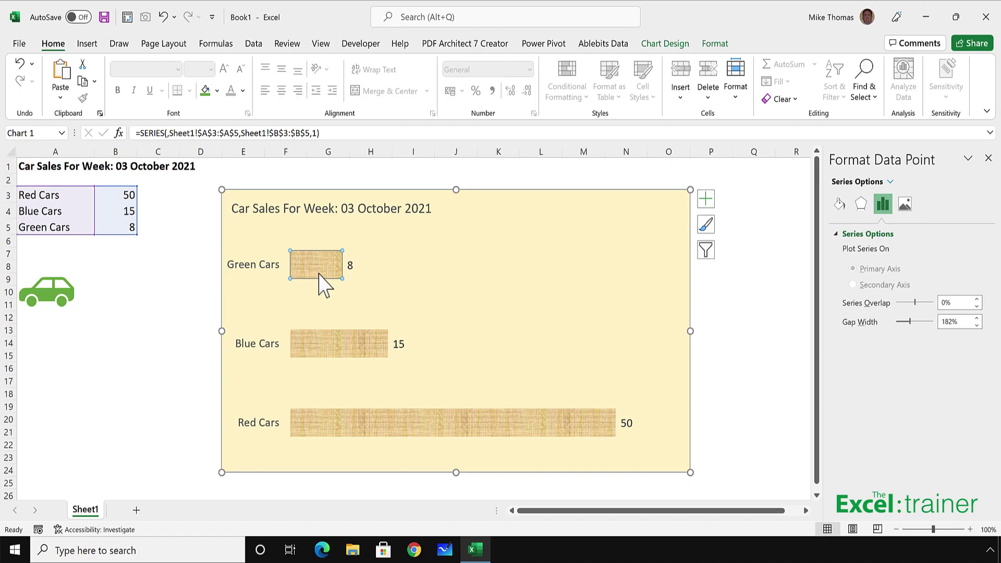
key("ctrl+v")
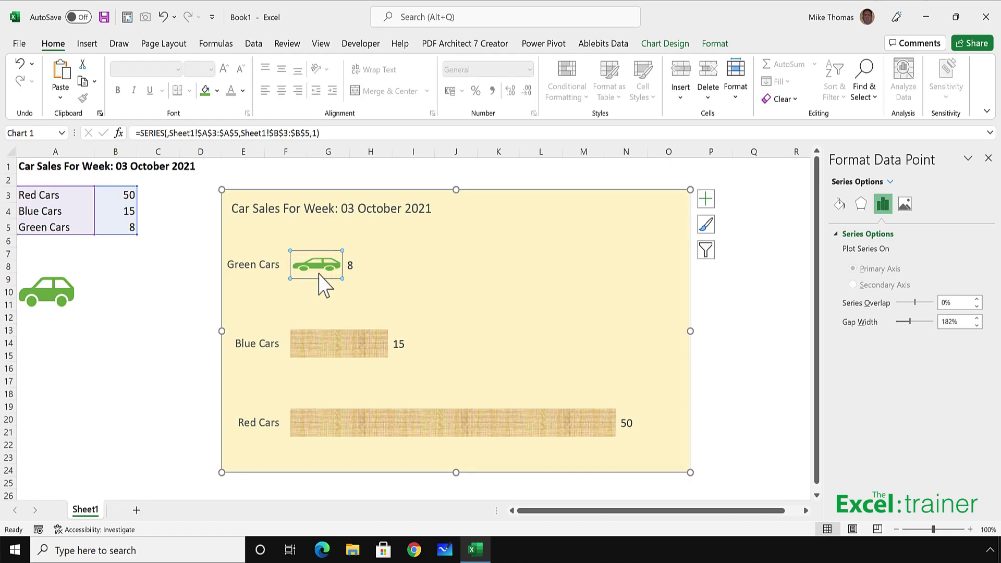
left_click(65, 298)
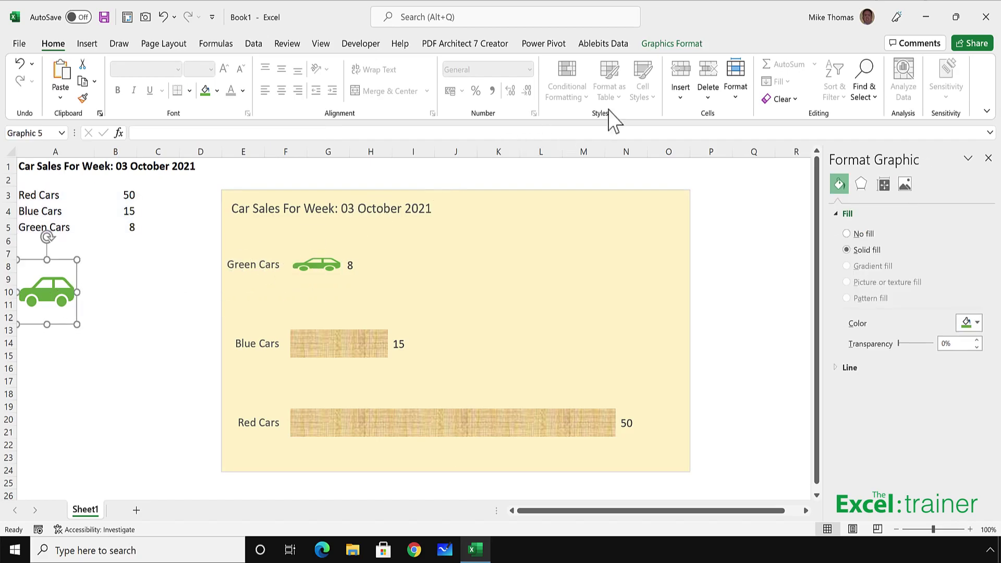
Recolour the car icon blue and paste it into the Blue Cars bar
left_click(672, 46)
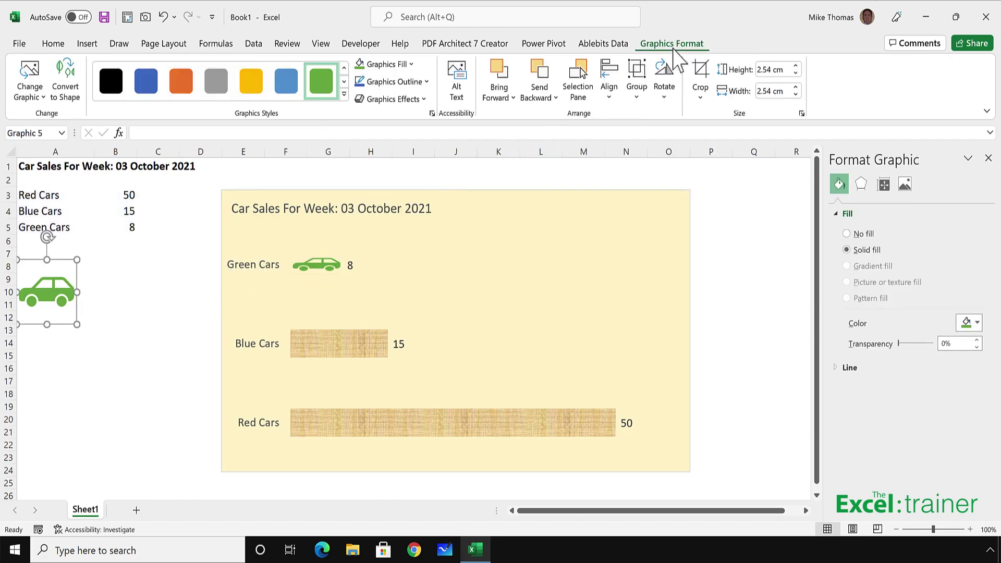
left_click(406, 64)
left_click(402, 120)
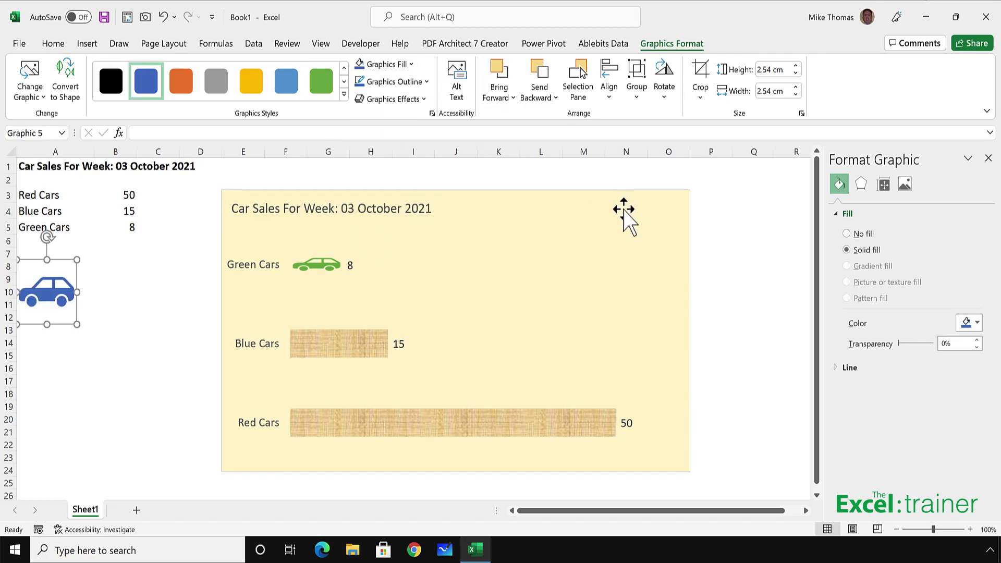
left_click(350, 357)
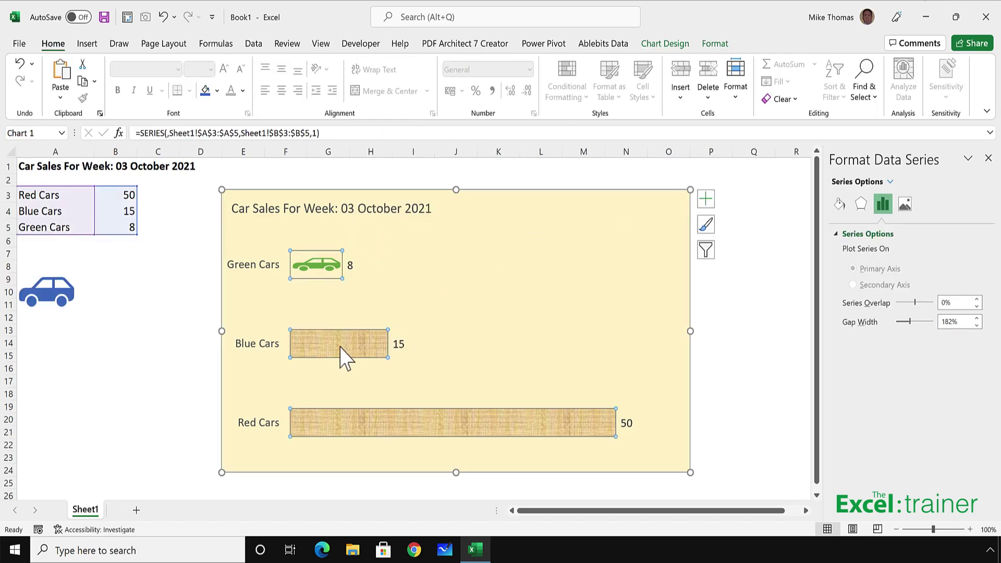
left_click(341, 356)
key("ctrl+v")
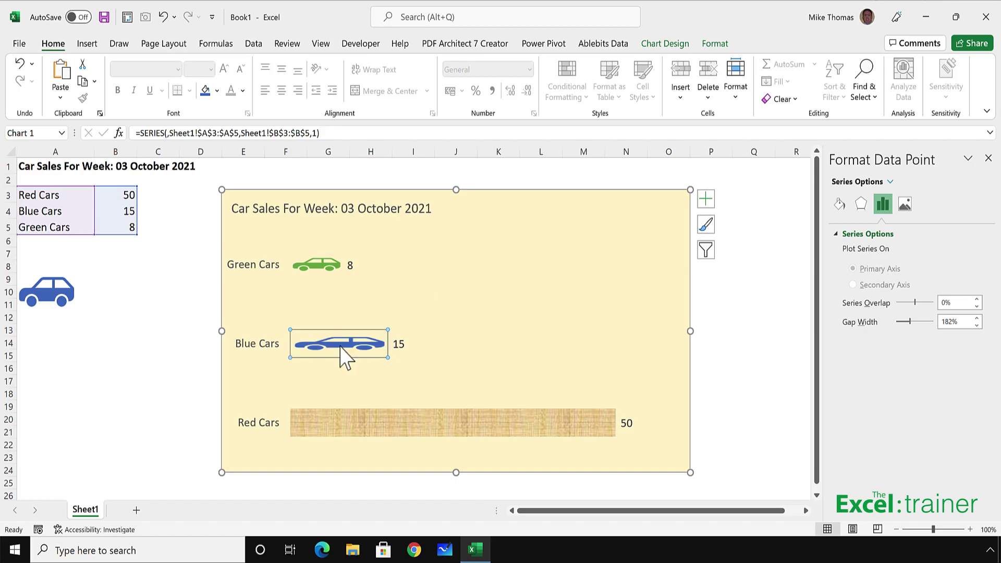
left_click(69, 287)
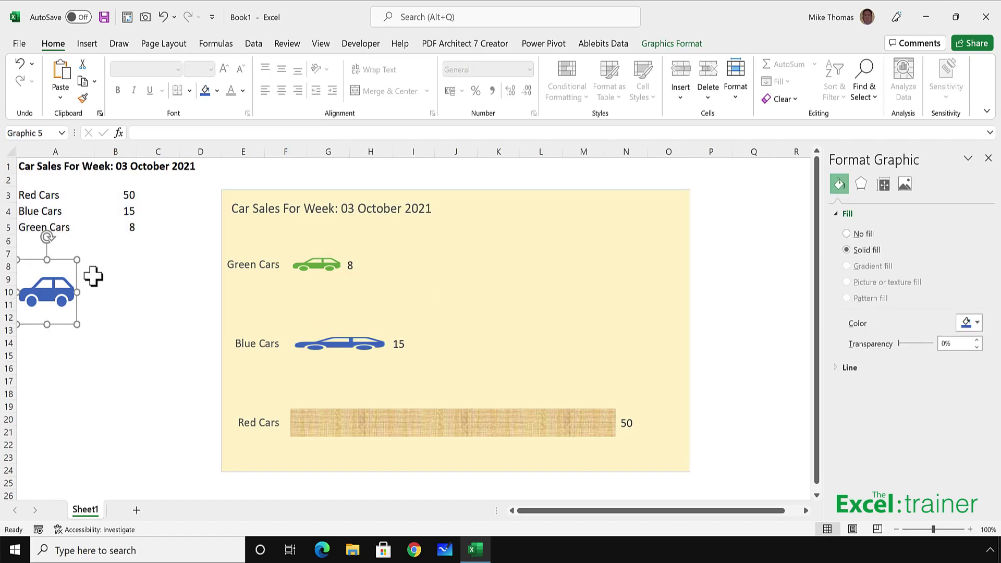
Recolour the car icon red
left_click(669, 44)
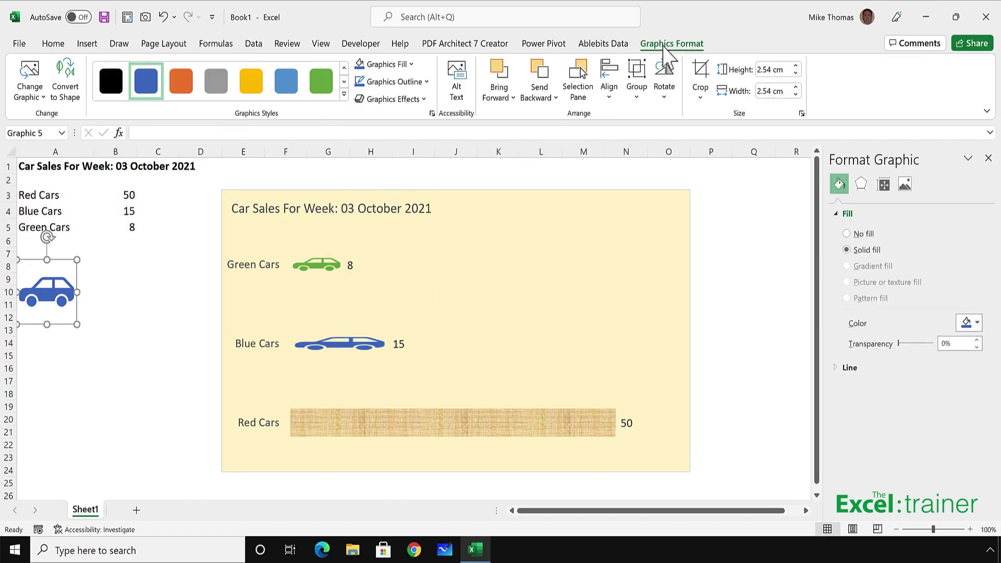
left_click(409, 65)
left_click(369, 211)
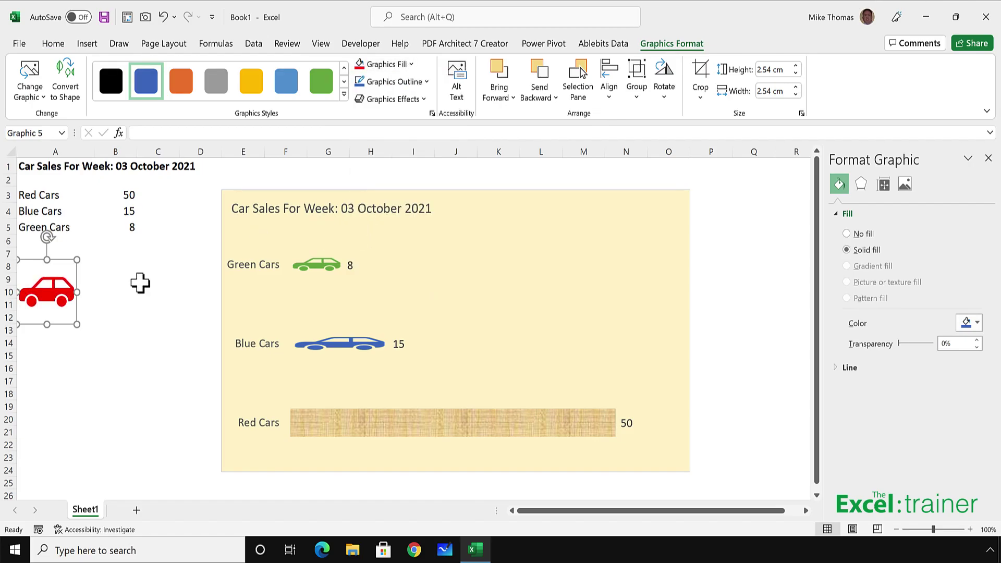
Paste the red car into the Red Cars bar, then delete the loose icon
left_click(310, 423)
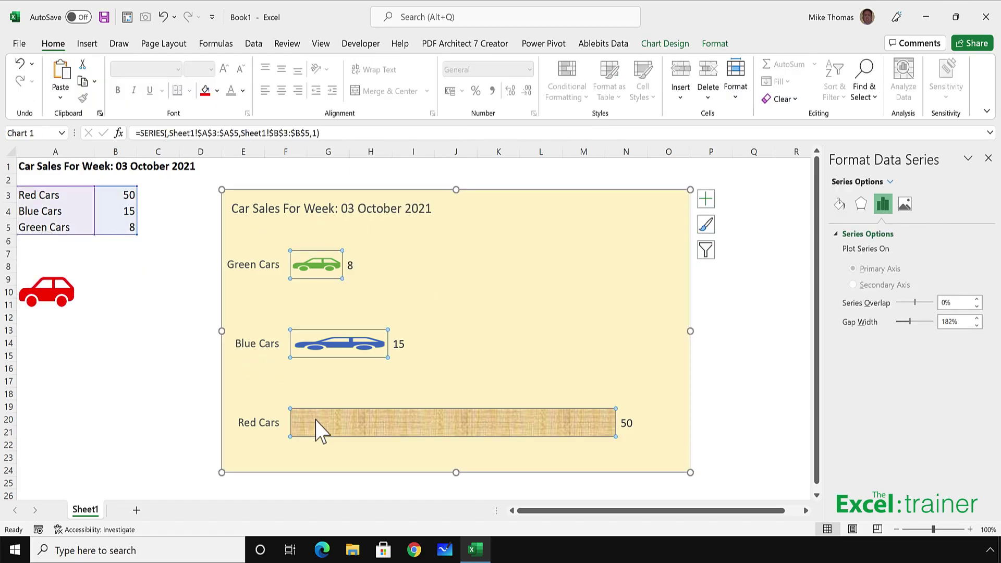
left_click(316, 424)
key("ctrl+v")
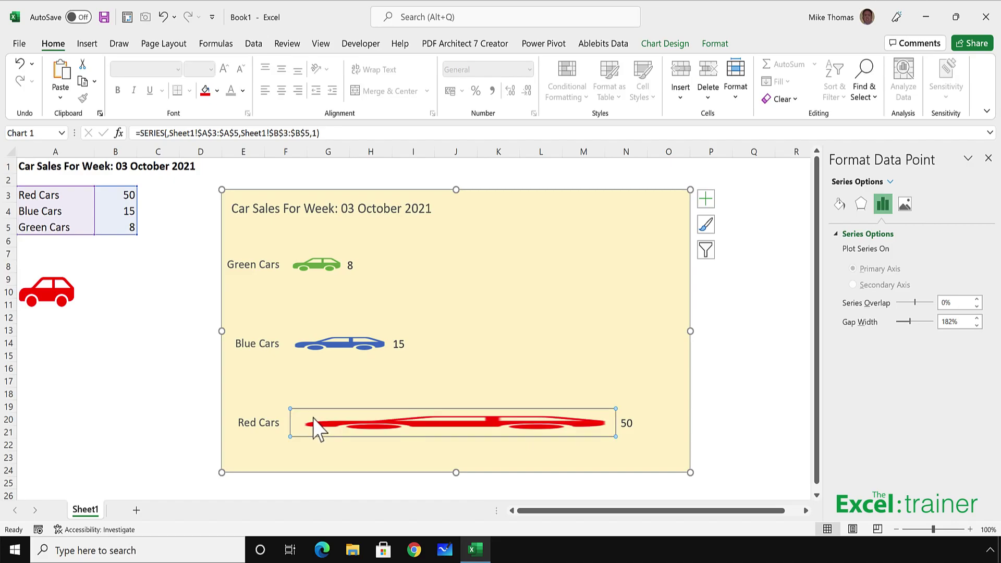
left_click(59, 294)
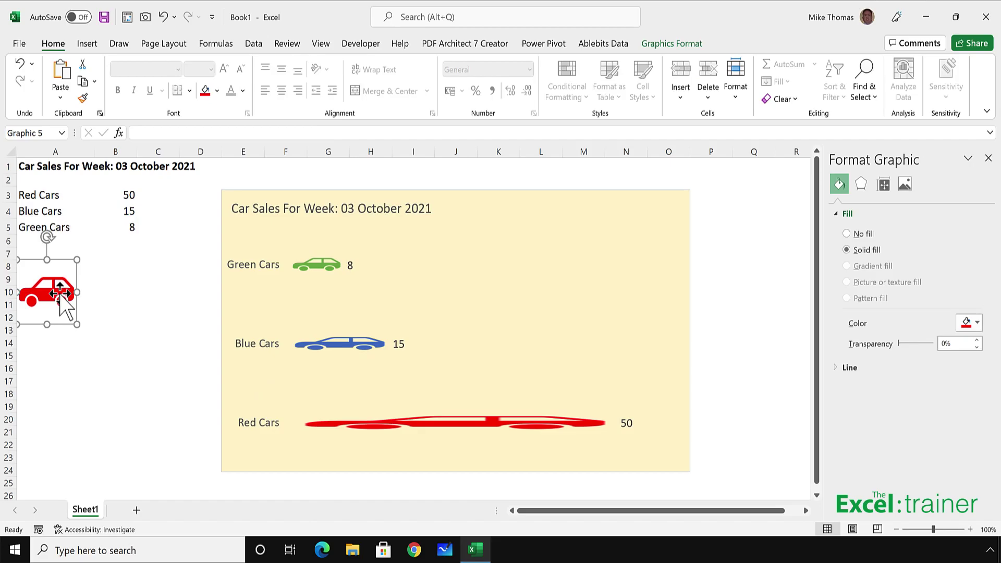
key("Delete")
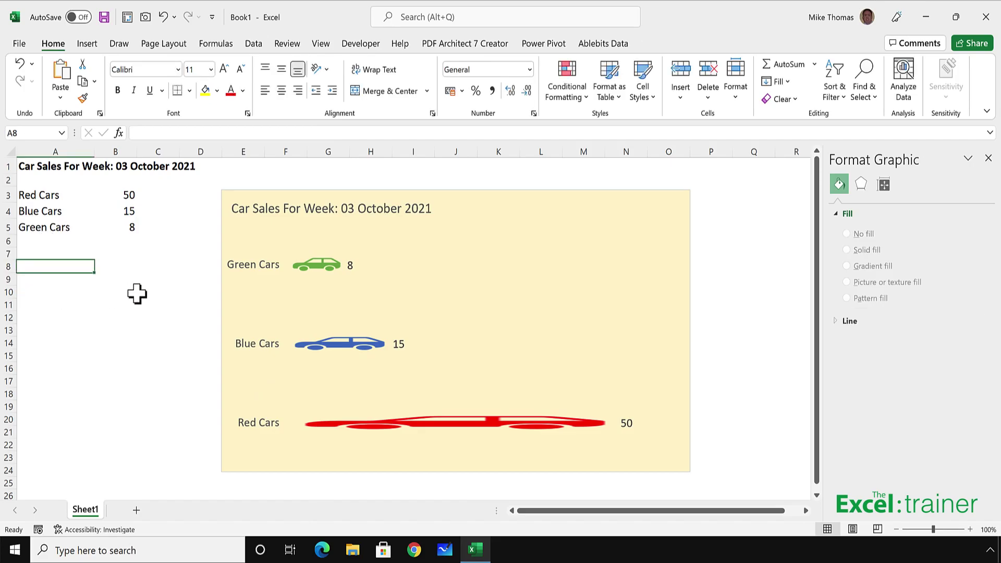
Set the series' picture fill to Stack so car icons repeat along each bar
left_click(321, 270)
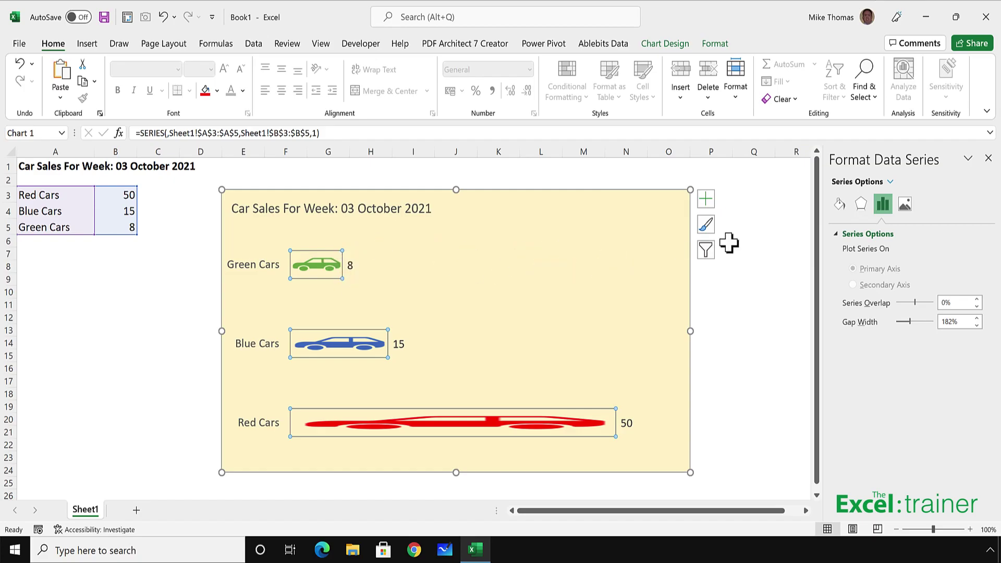
left_click(839, 204)
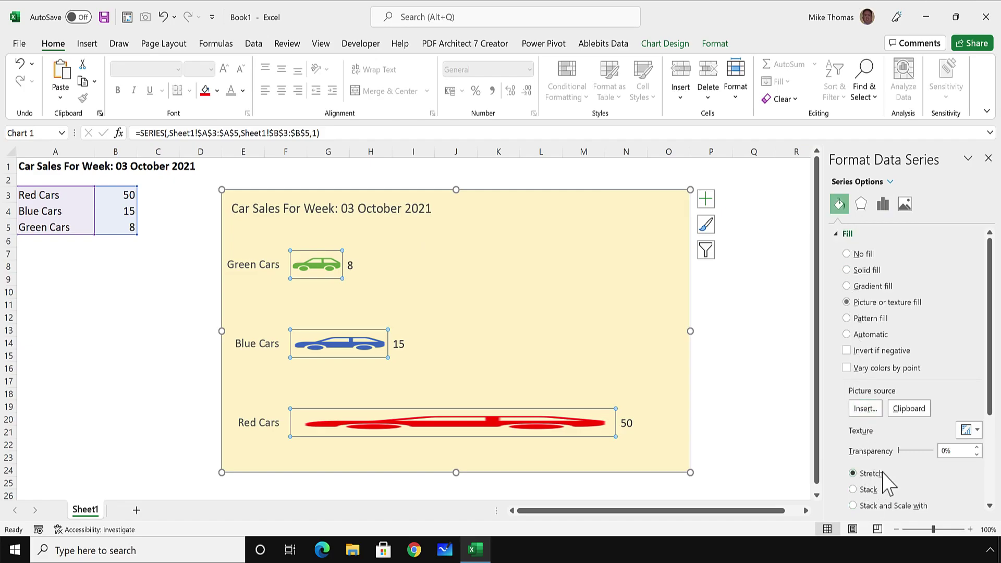
left_click(871, 497)
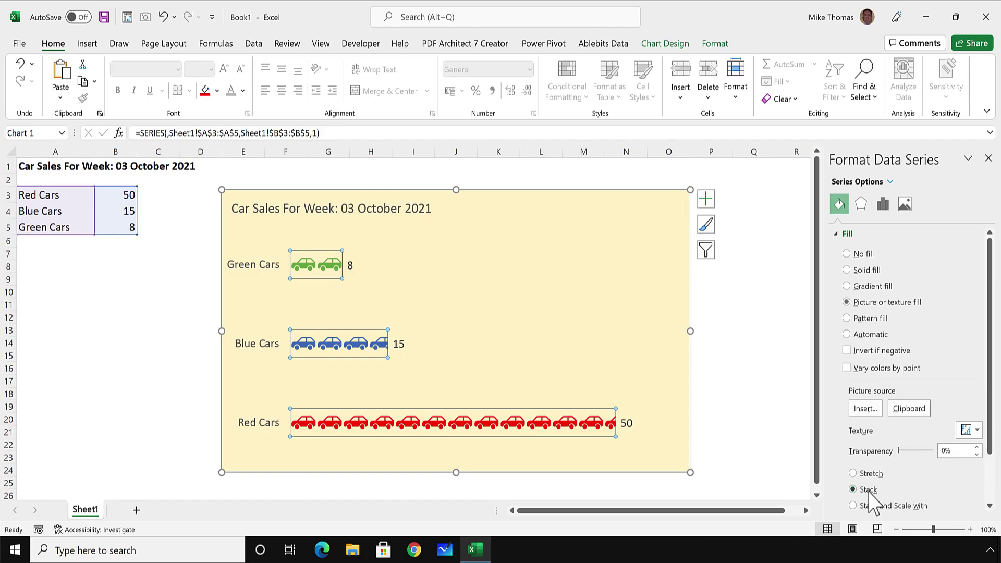
left_click(771, 386)
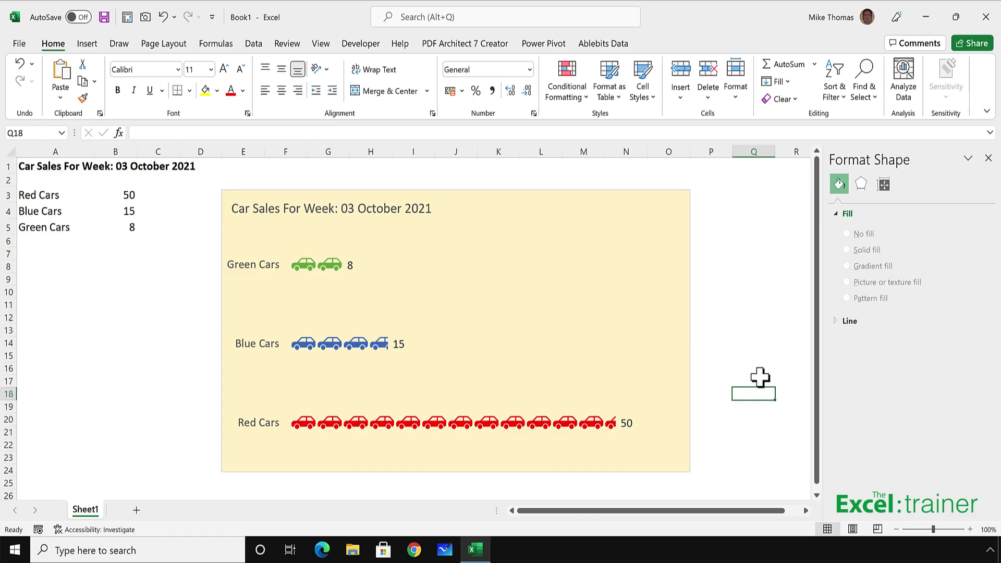
Replace the series Gap Width with a much smaller value to thicken the bars
left_click(328, 267)
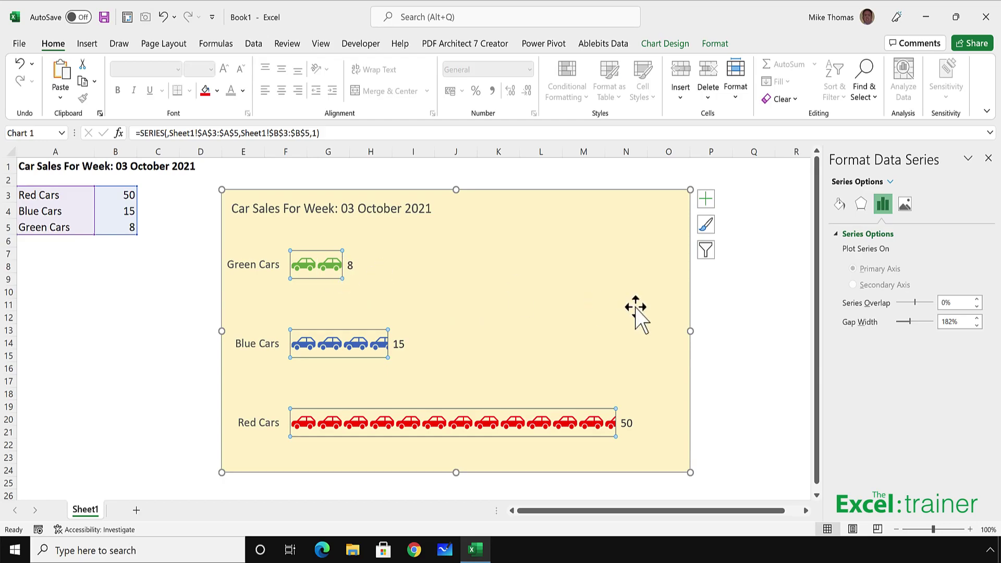
left_click(882, 201)
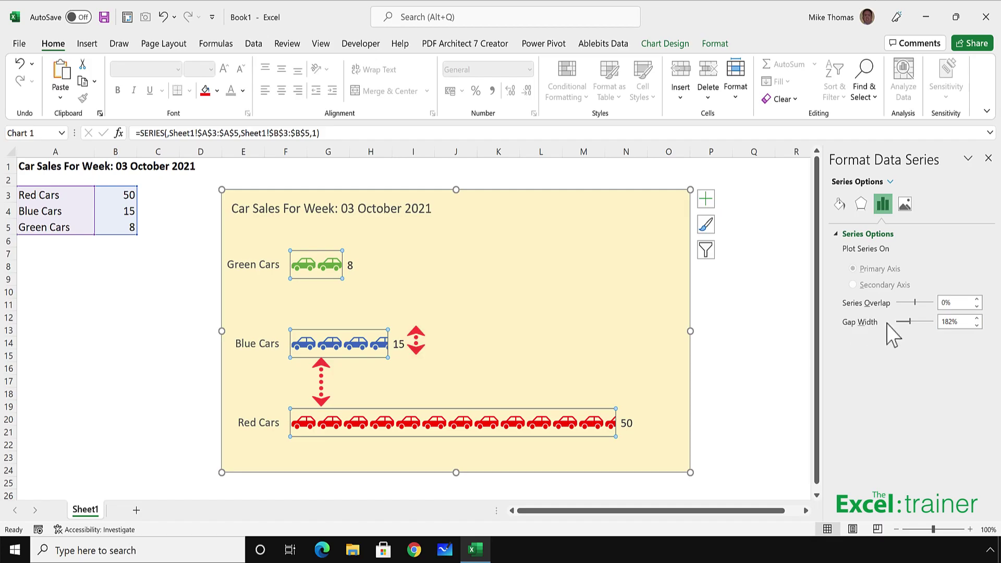
left_click_drag(961, 323, 901, 324)
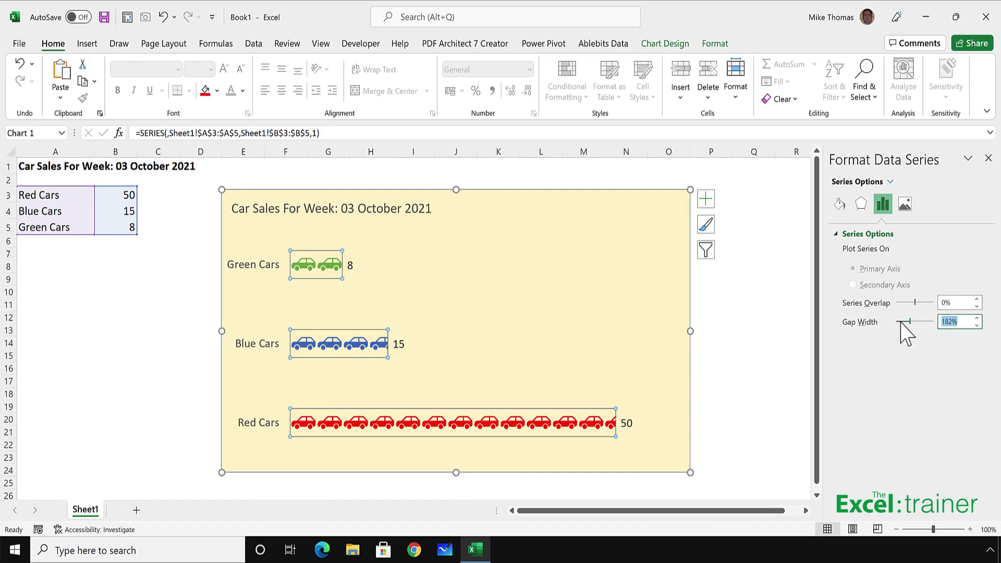
type("50")
key("Return")
left_click(727, 355)
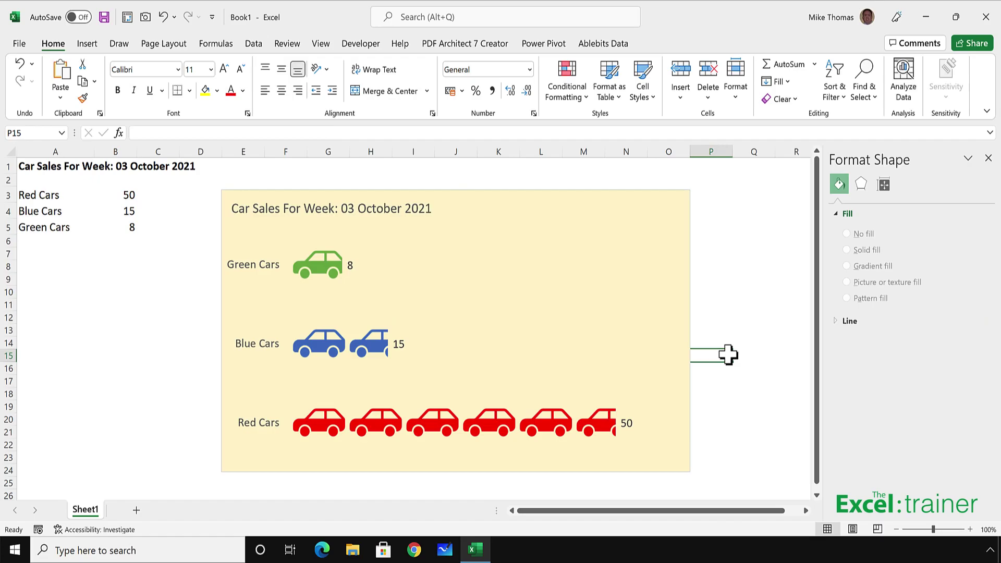